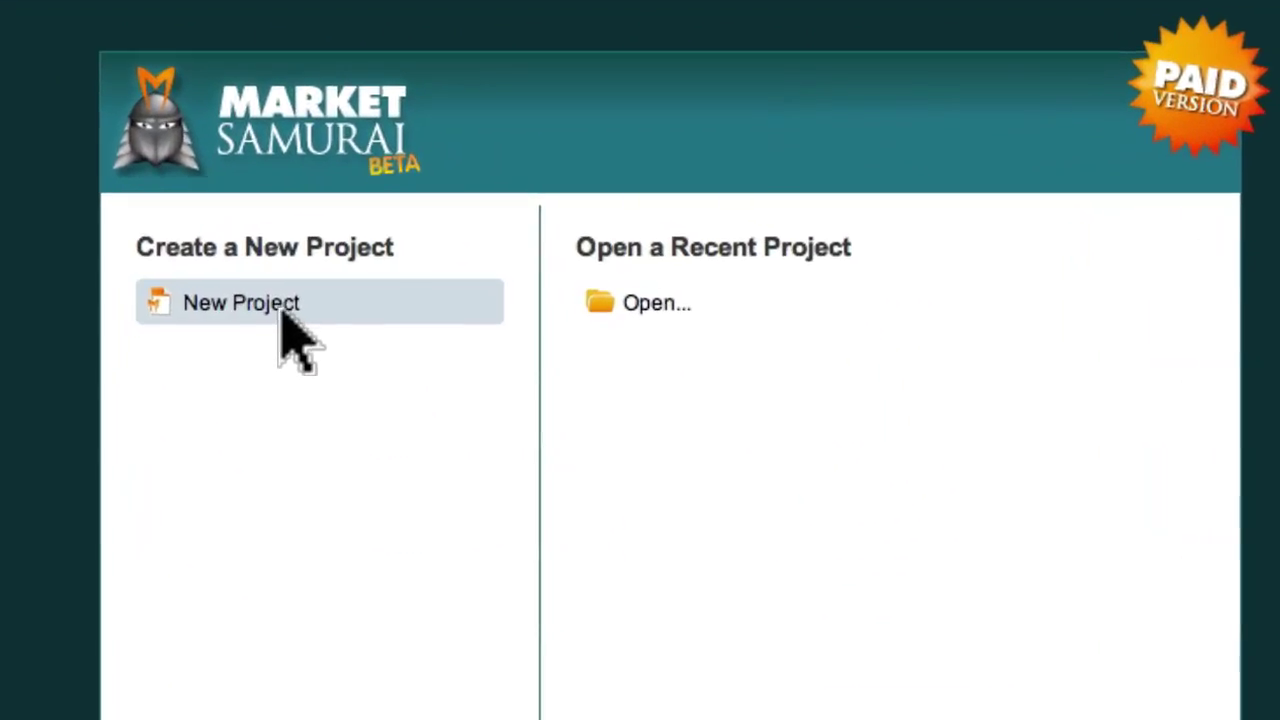
# - Create a new Market Samurai project for the keyword 'weddings'
pyautogui.click(338, 291)
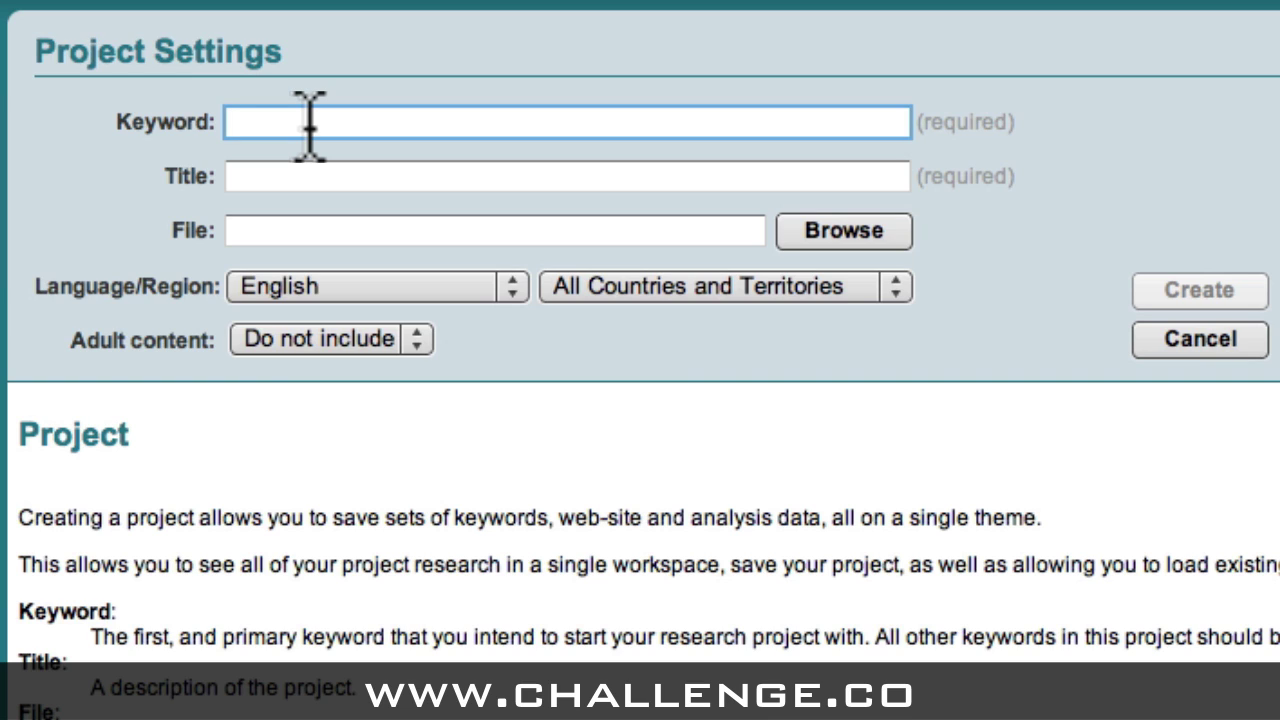
pyautogui.write('weddings')
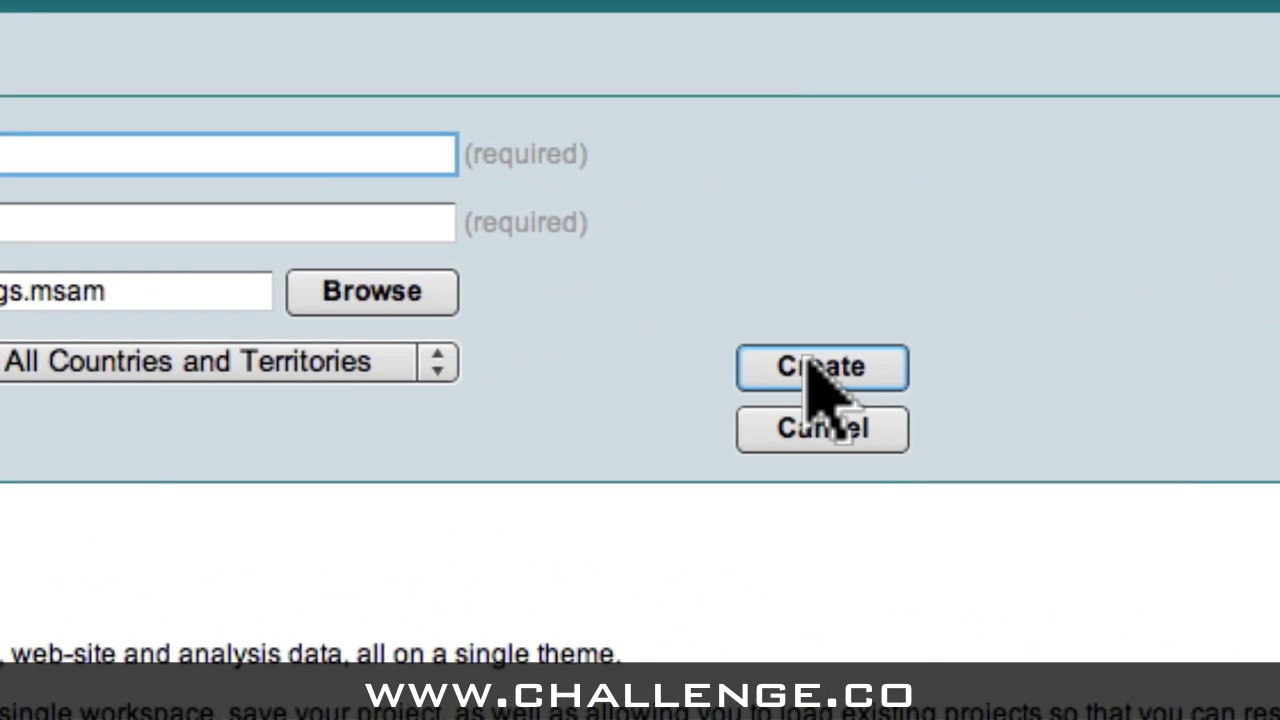
pyautogui.click(809, 366)
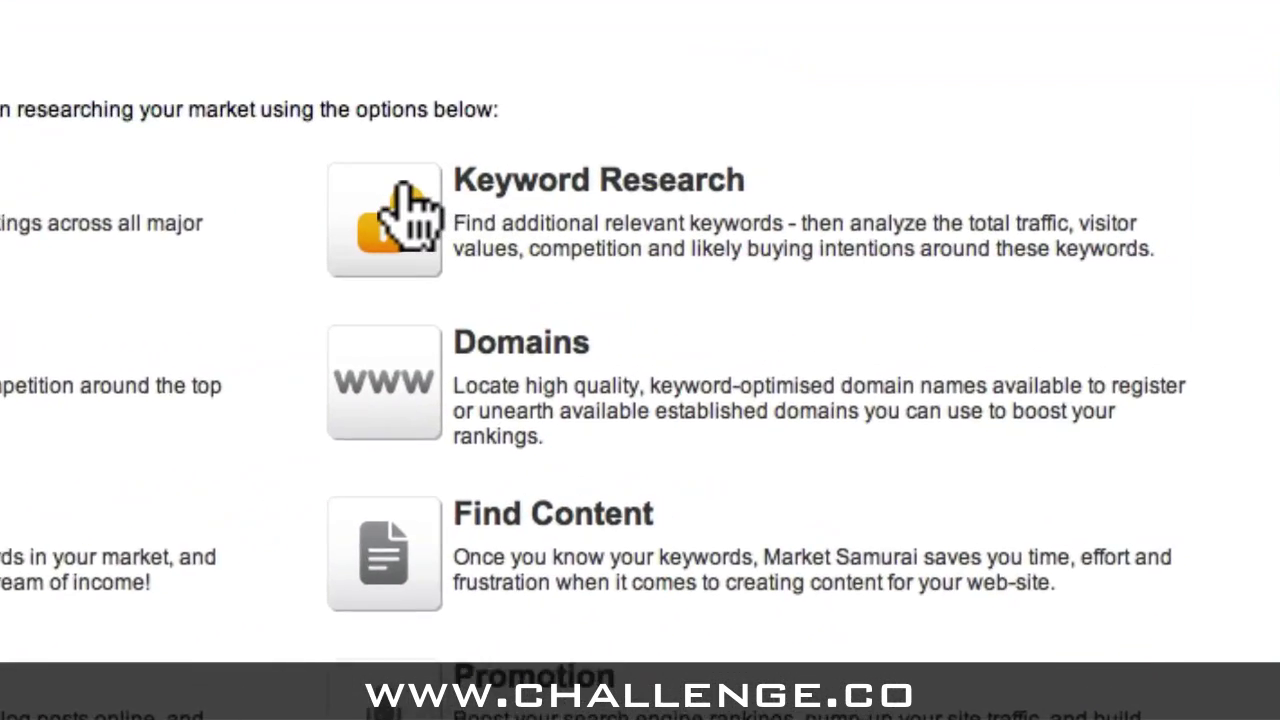
# - Generate related keywords for 'weddings' in the Keyword Research module
pyautogui.click(316, 185)
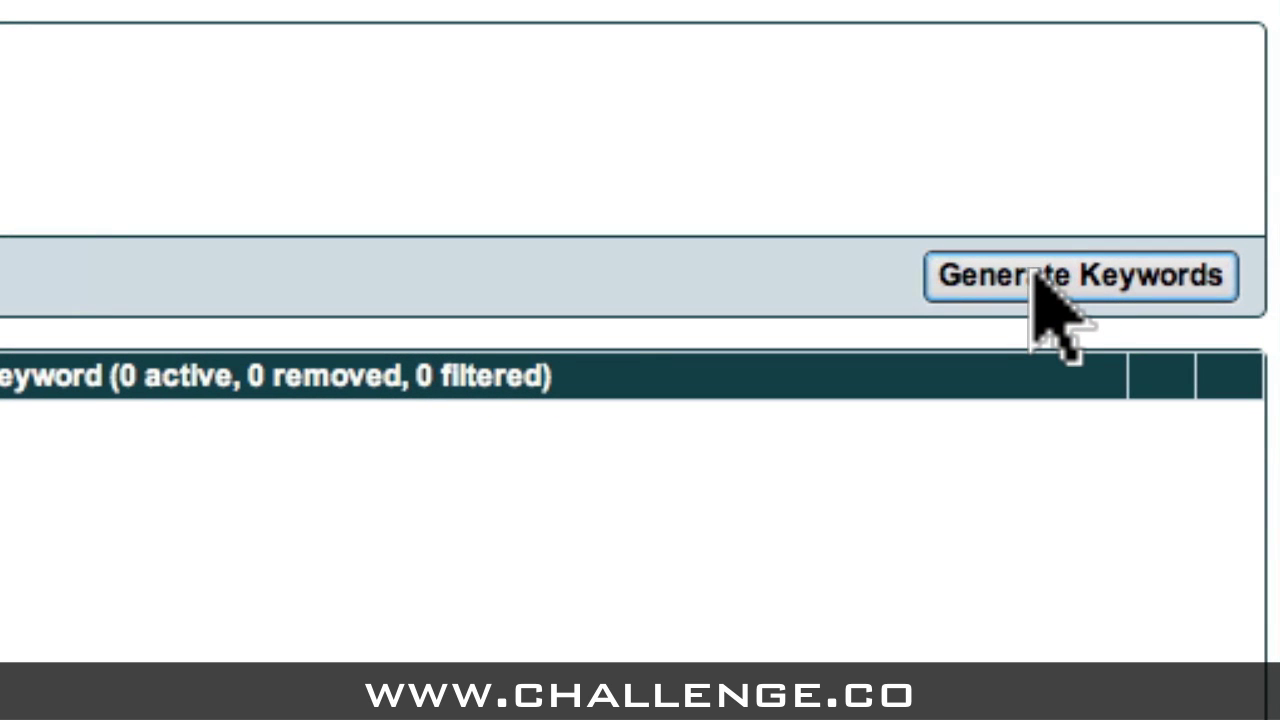
pyautogui.click(1035, 282)
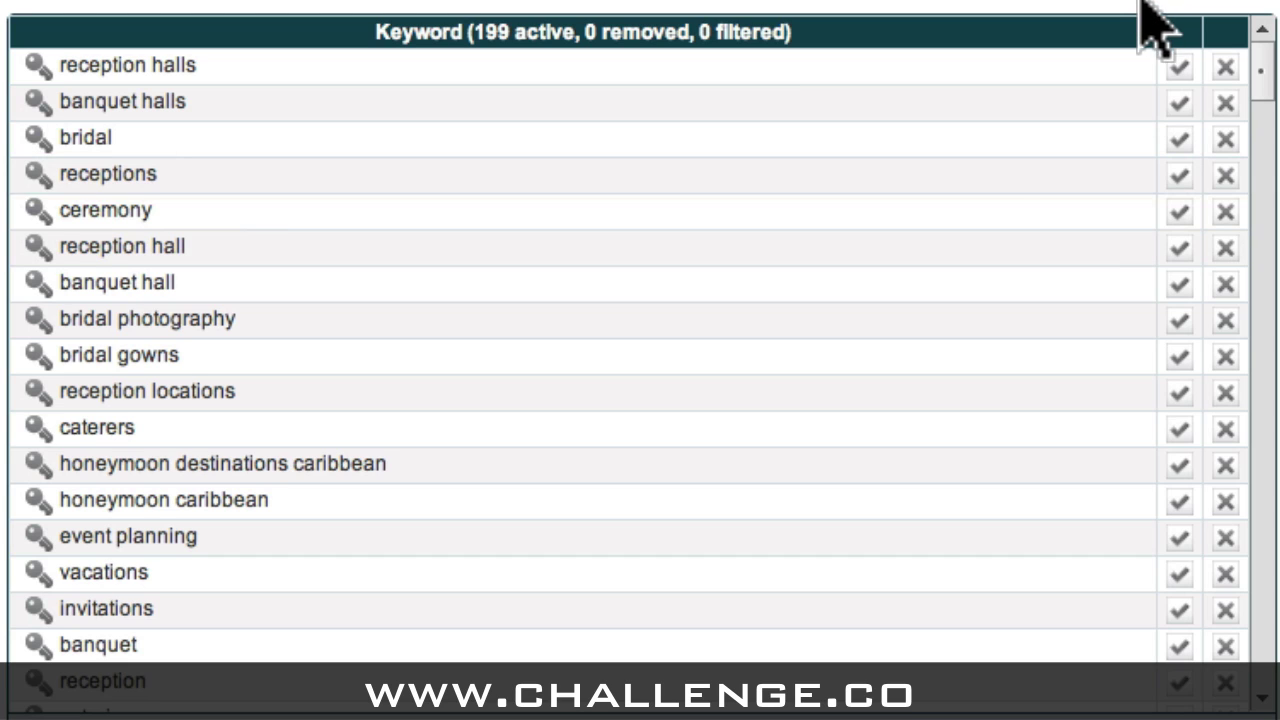
# - Scroll the generated keyword list down until 'planning a wedding' is visible
pyautogui.scroll(-4, 983, 135)
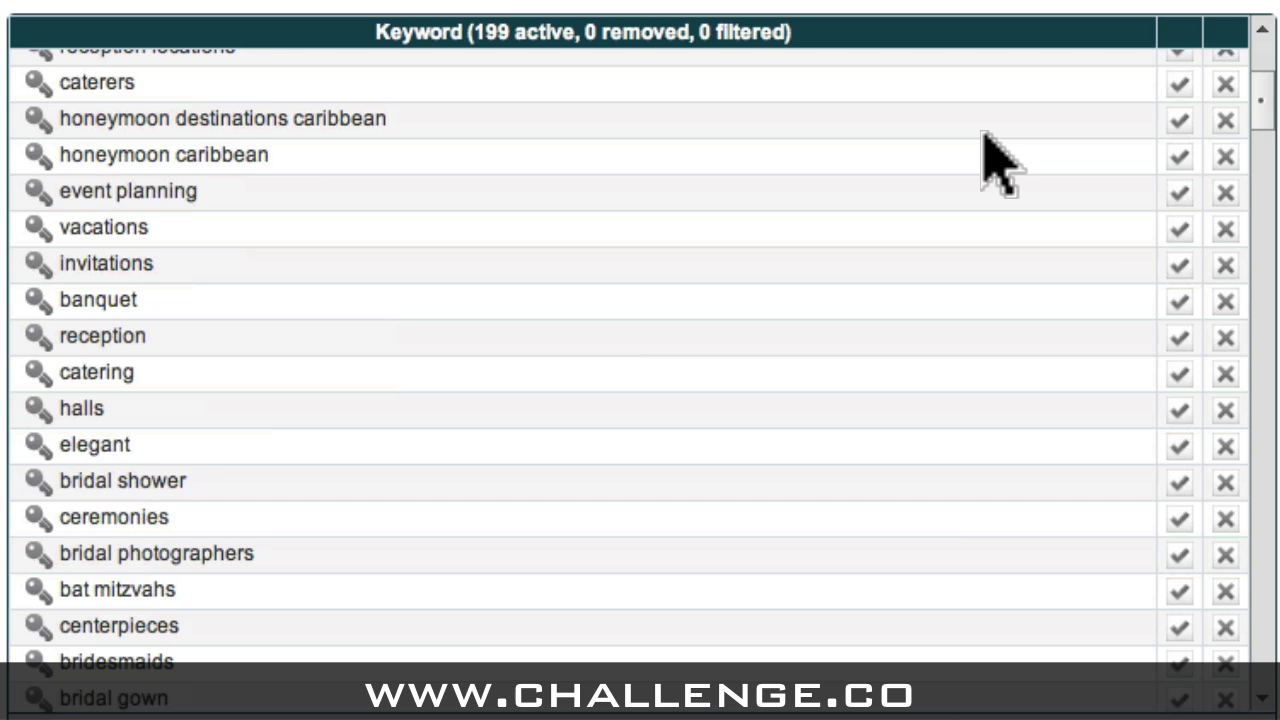
pyautogui.scroll(-5, 990, 150)
pyautogui.scroll(-4, 983, 135)
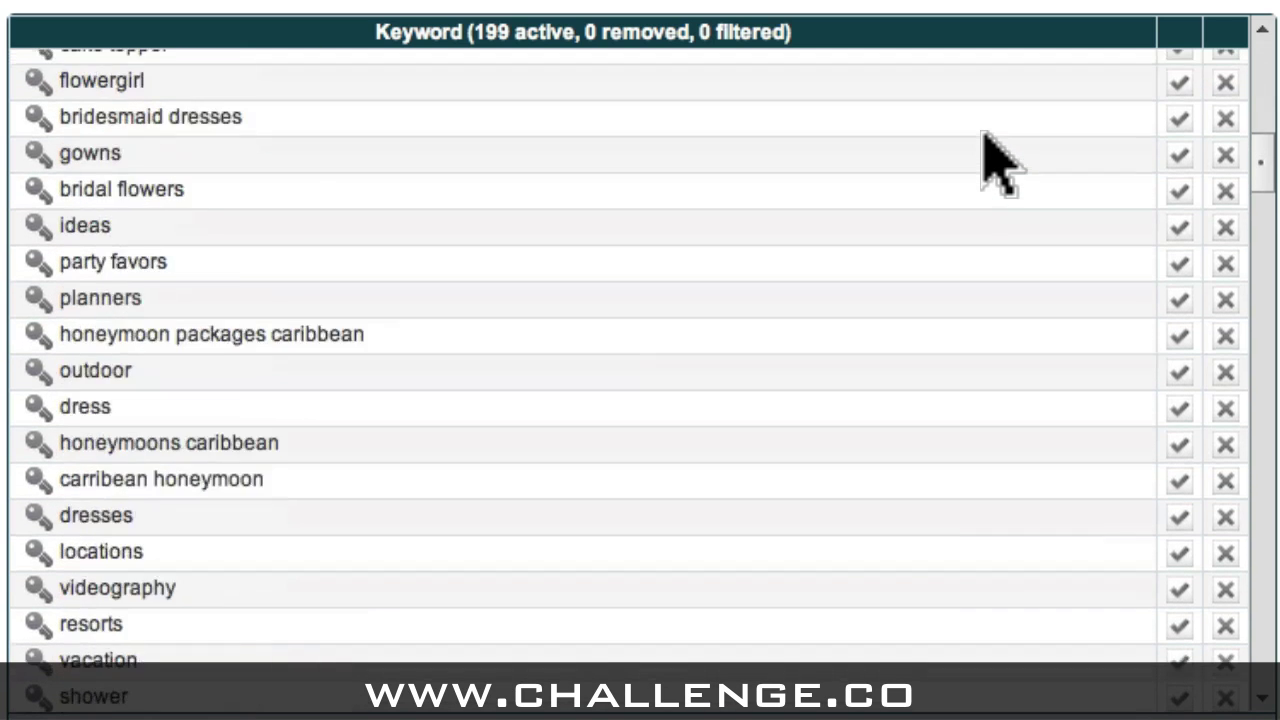
pyautogui.scroll(-2, 983, 135)
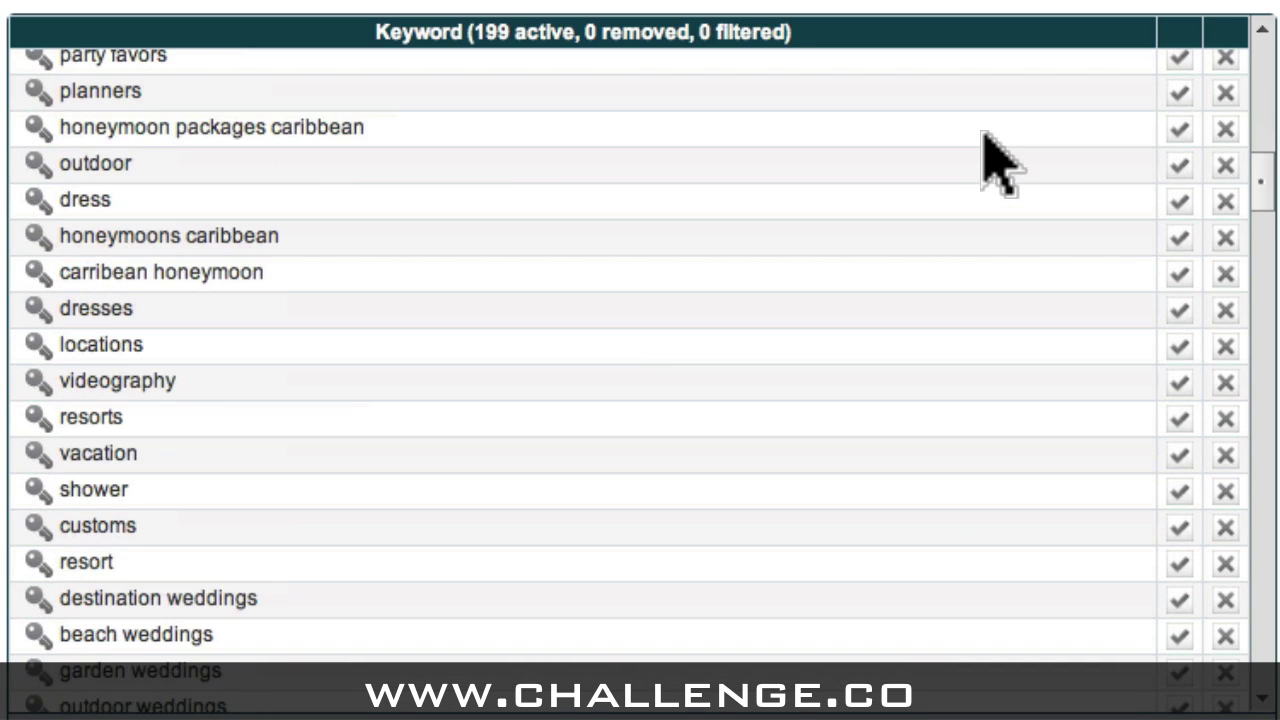
pyautogui.scroll(-2, 983, 135)
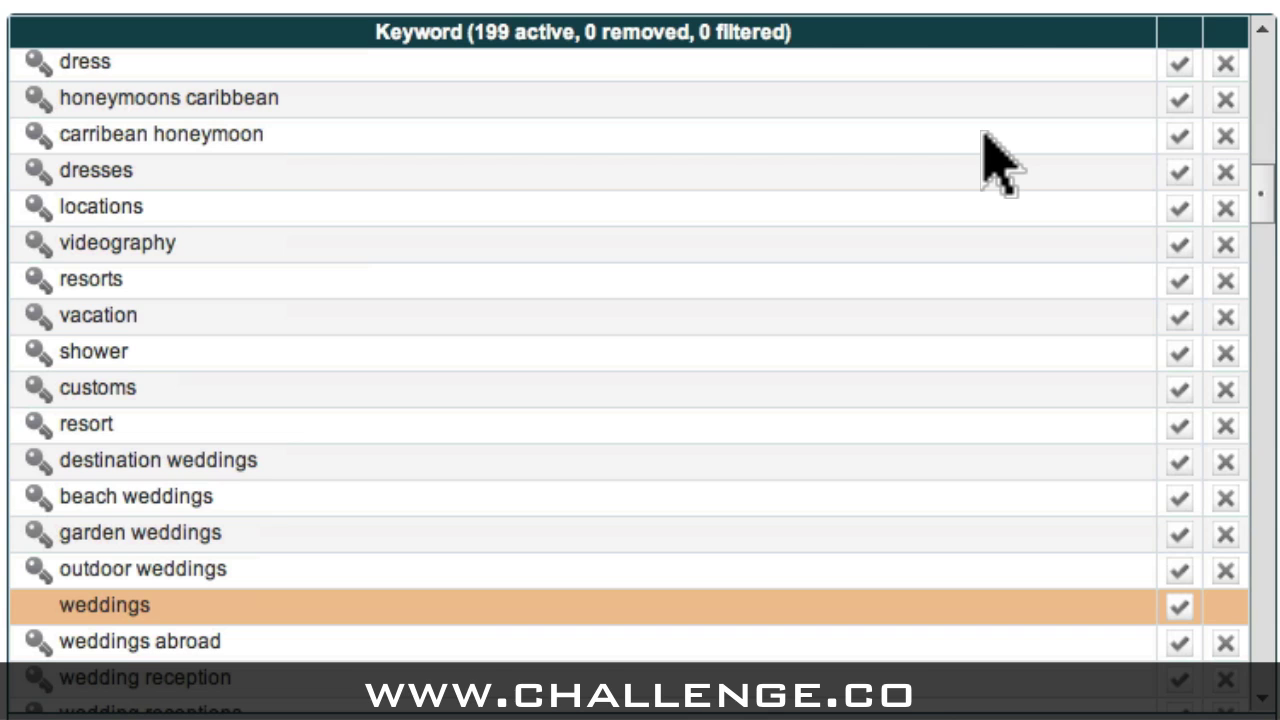
pyautogui.scroll(-6, 983, 135)
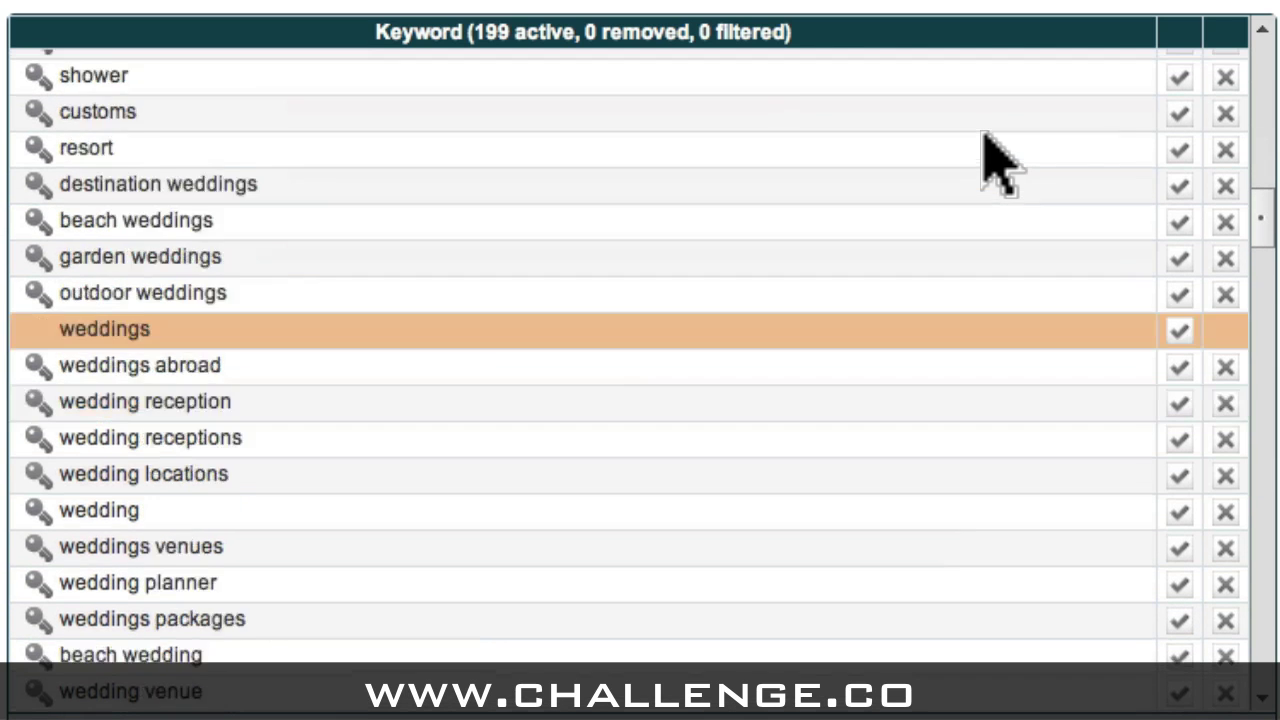
pyautogui.scroll(-1, 1000, 165)
pyautogui.scroll(-5, 1000, 165)
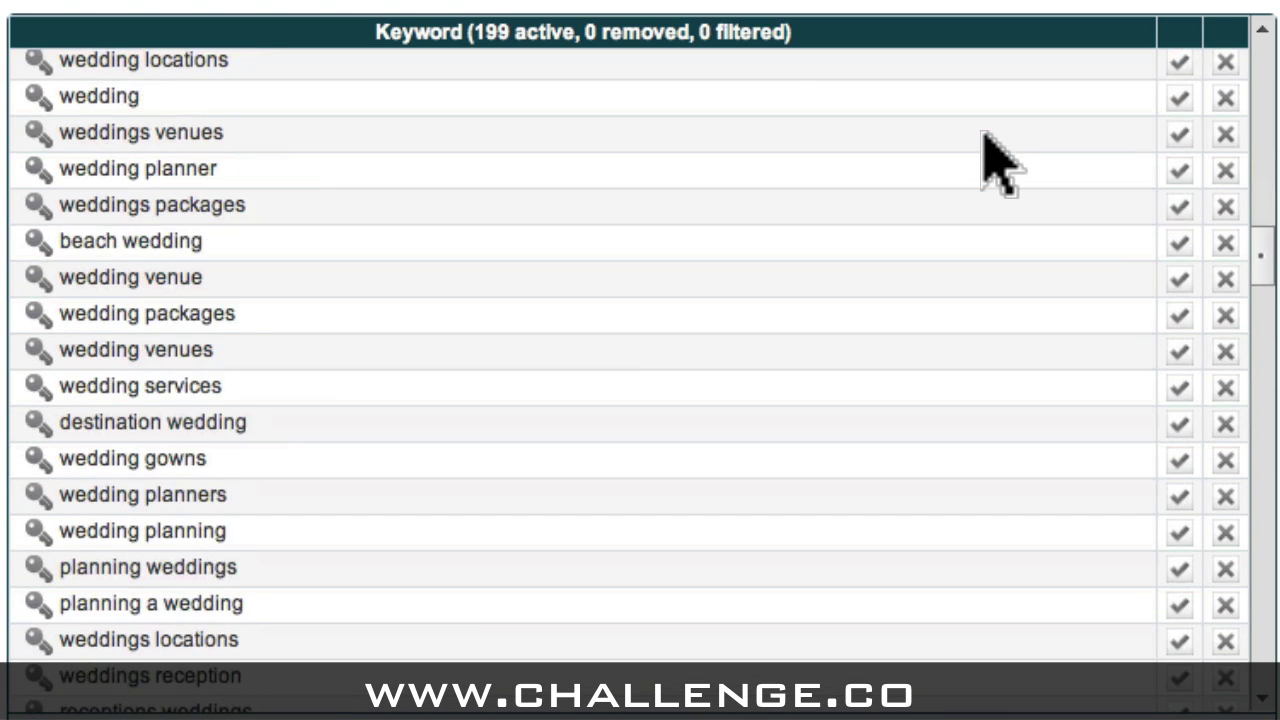
pyautogui.scroll(-1, 983, 140)
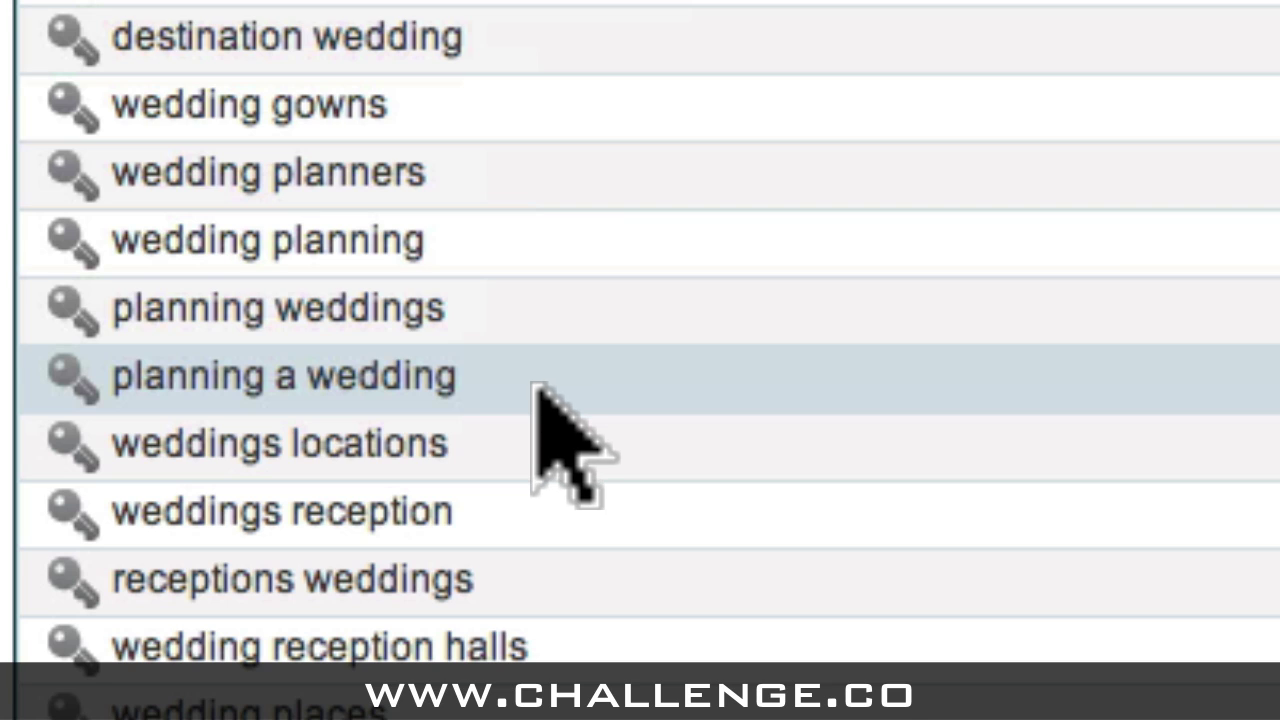
# - Add 'planning a wedding' as a project keyword and switch to its tab
pyautogui.click(68, 378)
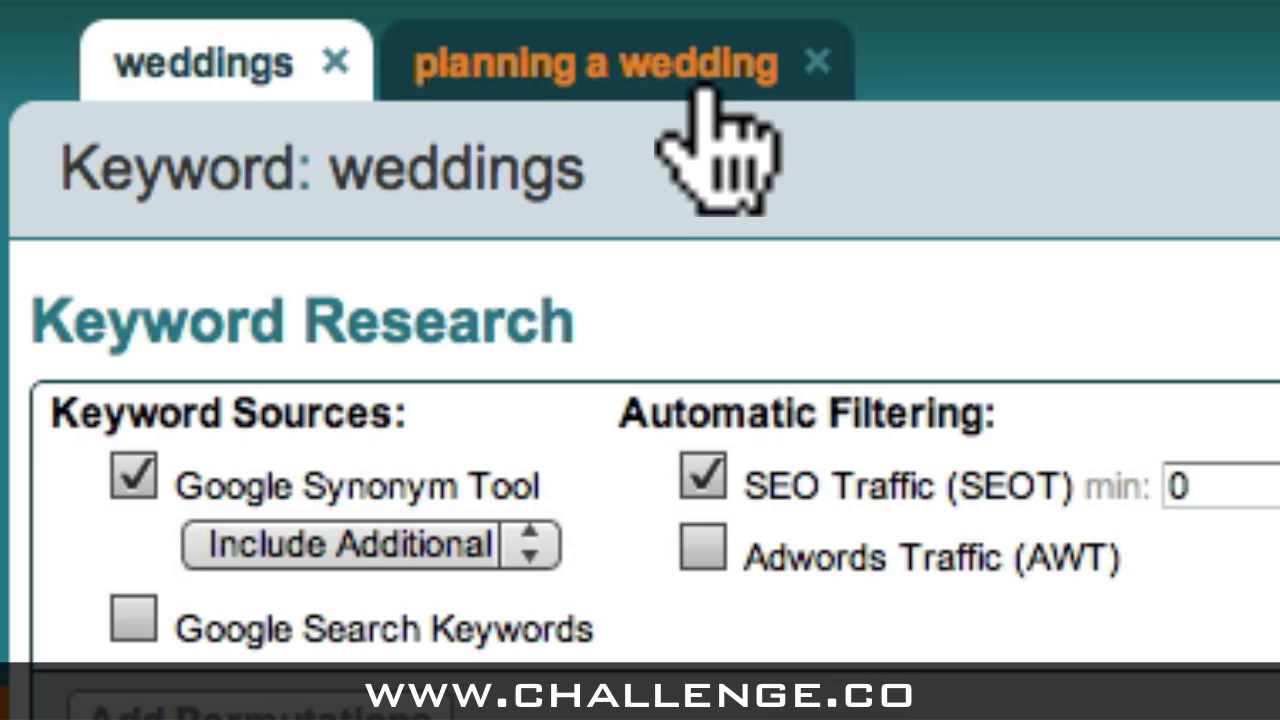
pyautogui.click(703, 80)
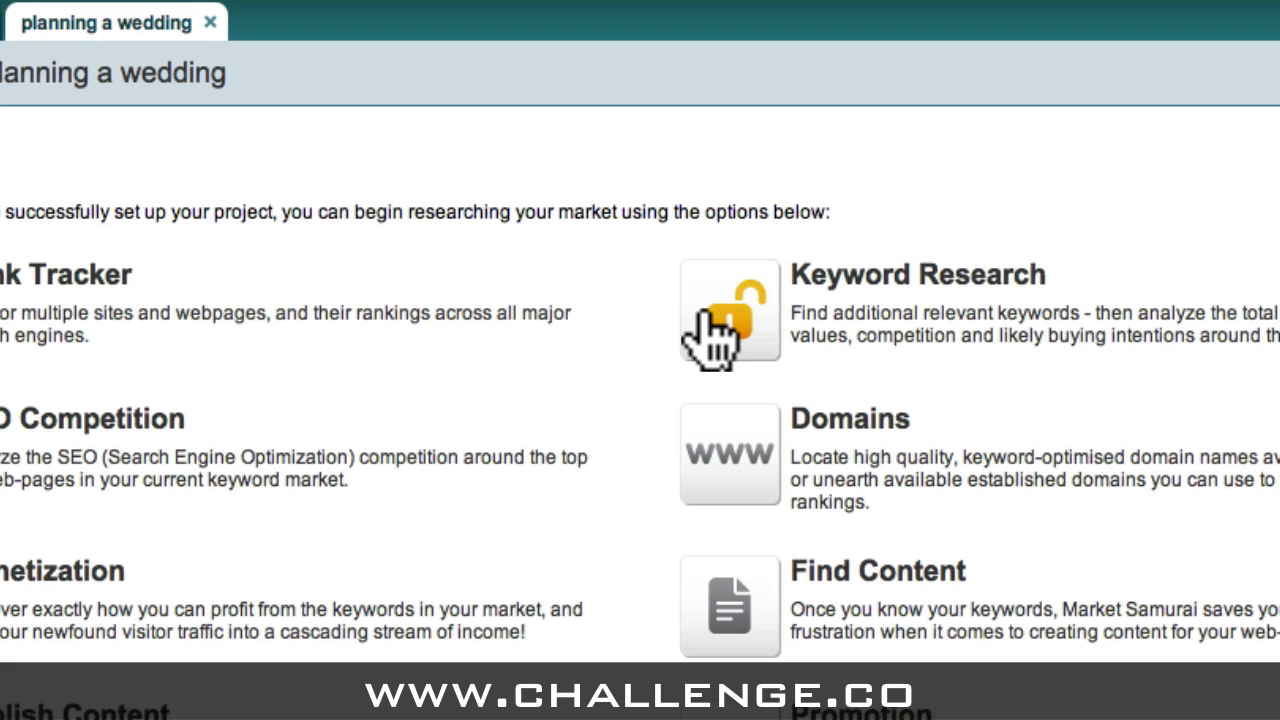
# - Generate 200 related keywords for 'planning a wedding' in Keyword Research
pyautogui.click(726, 322)
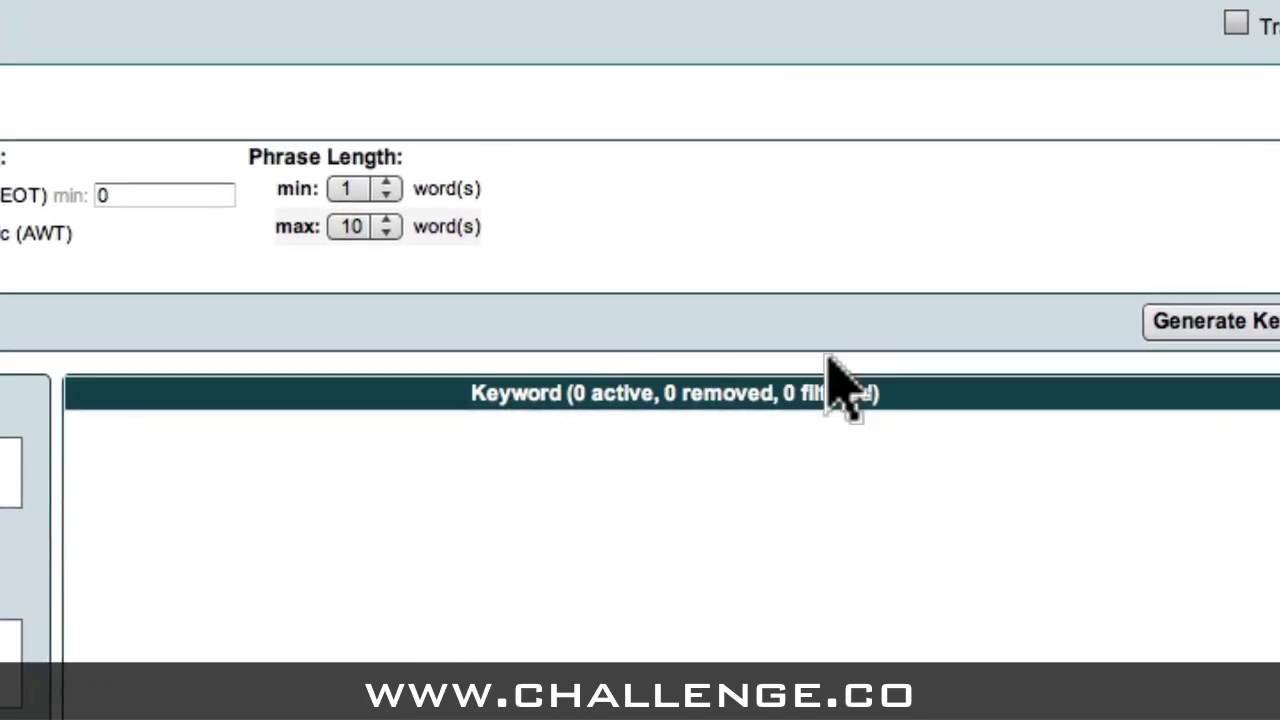
pyautogui.click(1199, 330)
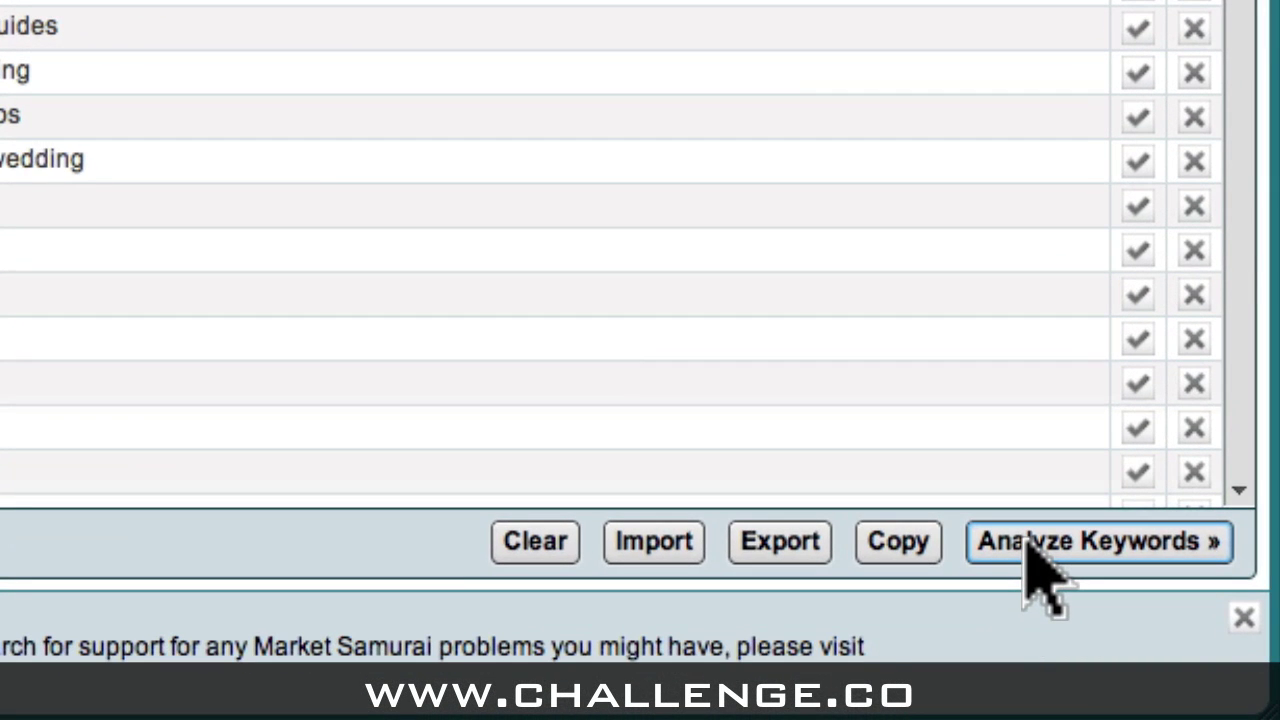
# - Analyze the 'planning a wedding' keywords with SEO Traffic and Phrase-to-Broad columns
pyautogui.click(1027, 545)
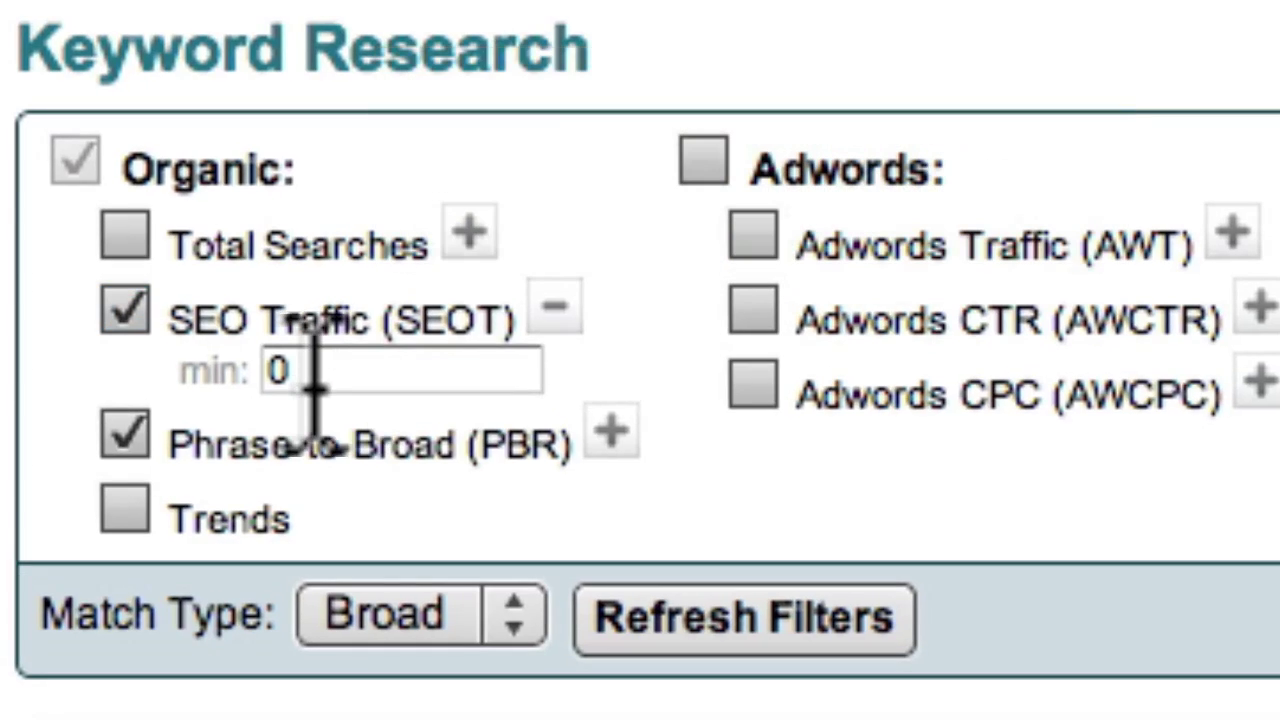
# - Set the SEO Traffic minimum filter to 80 and apply it
pyautogui.click(266, 313)
pyautogui.write('80')
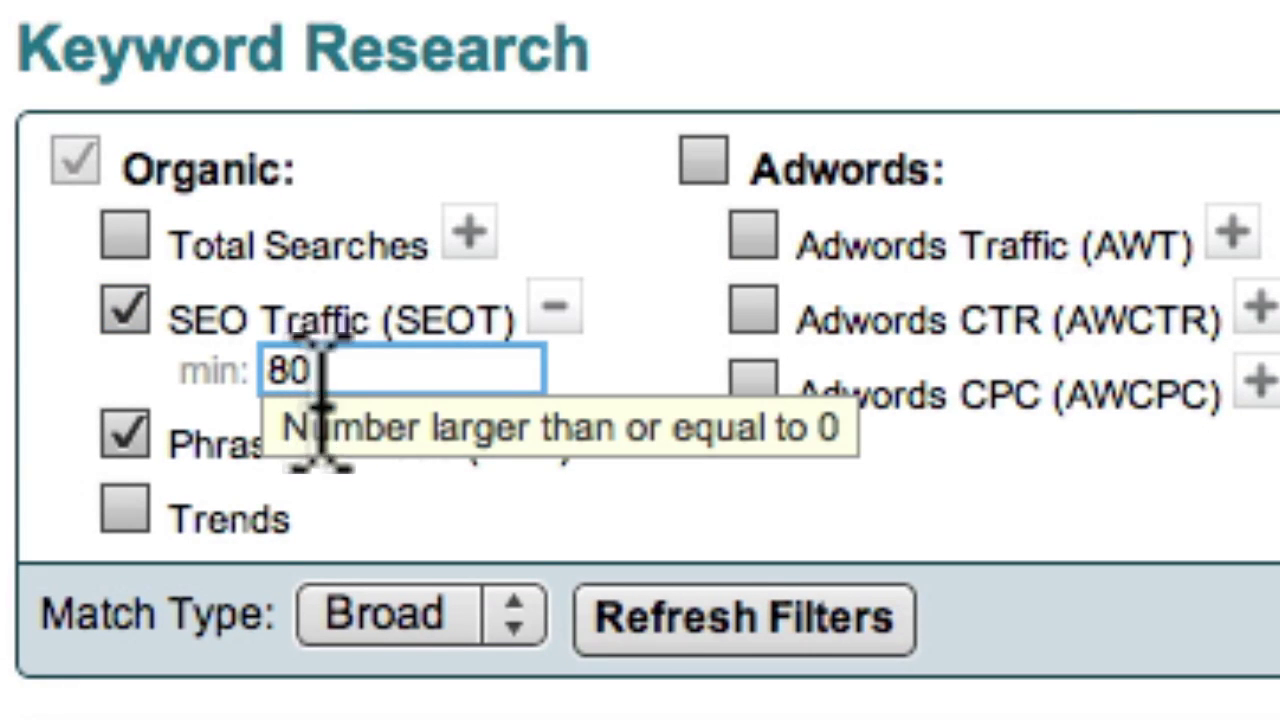
pyautogui.click(637, 618)
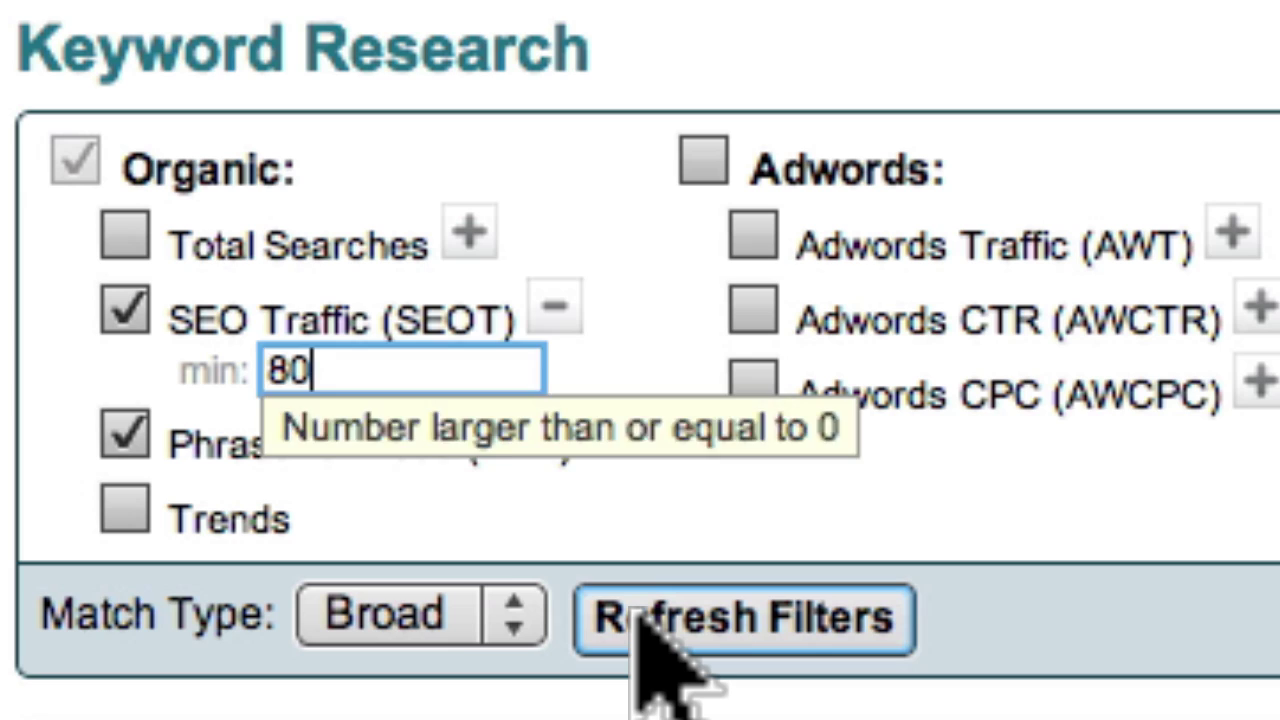
pyautogui.click(637, 618)
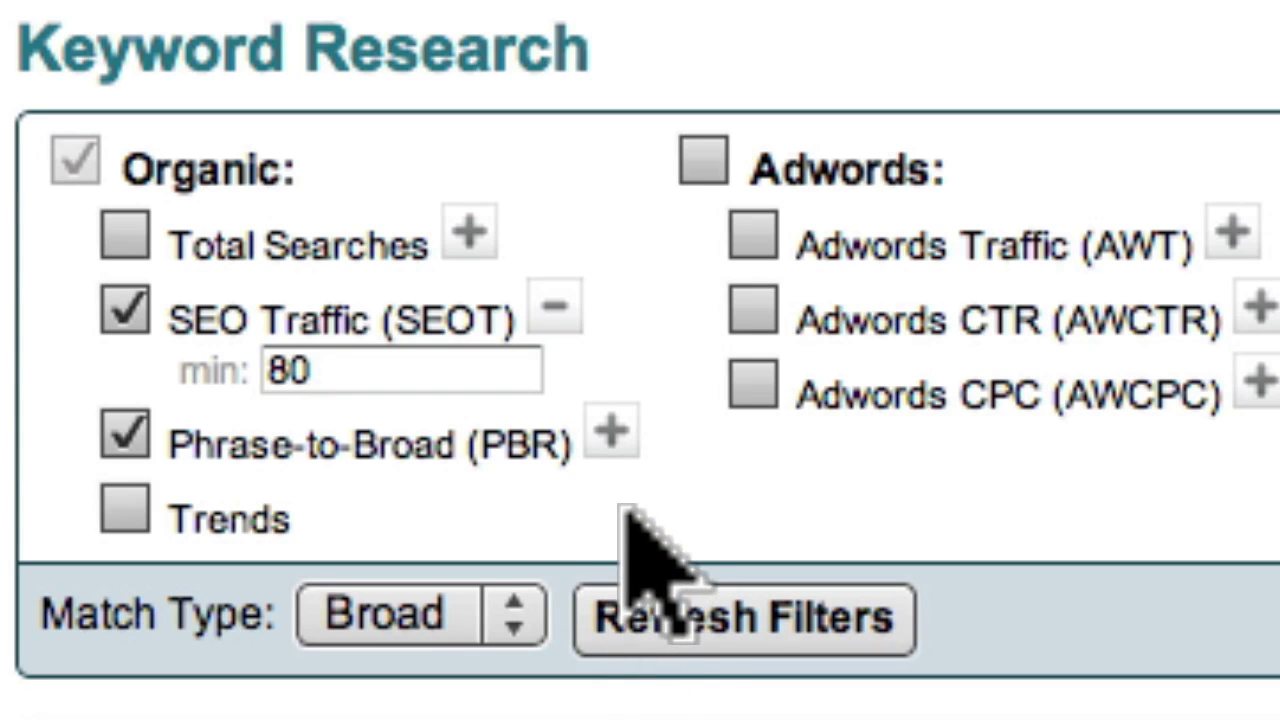
# - Add a Phrase-to-Broad minimum filter of 15 and refresh the results
pyautogui.click(608, 442)
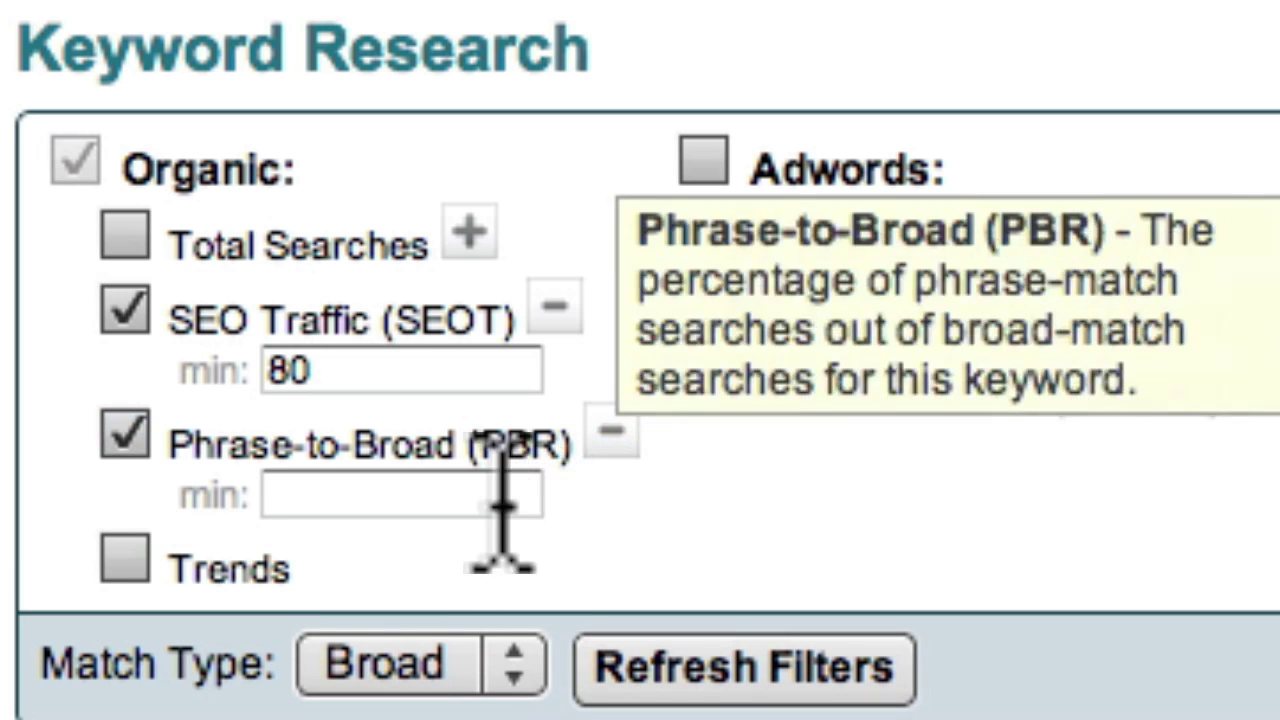
pyautogui.click(503, 500)
pyautogui.write('15')
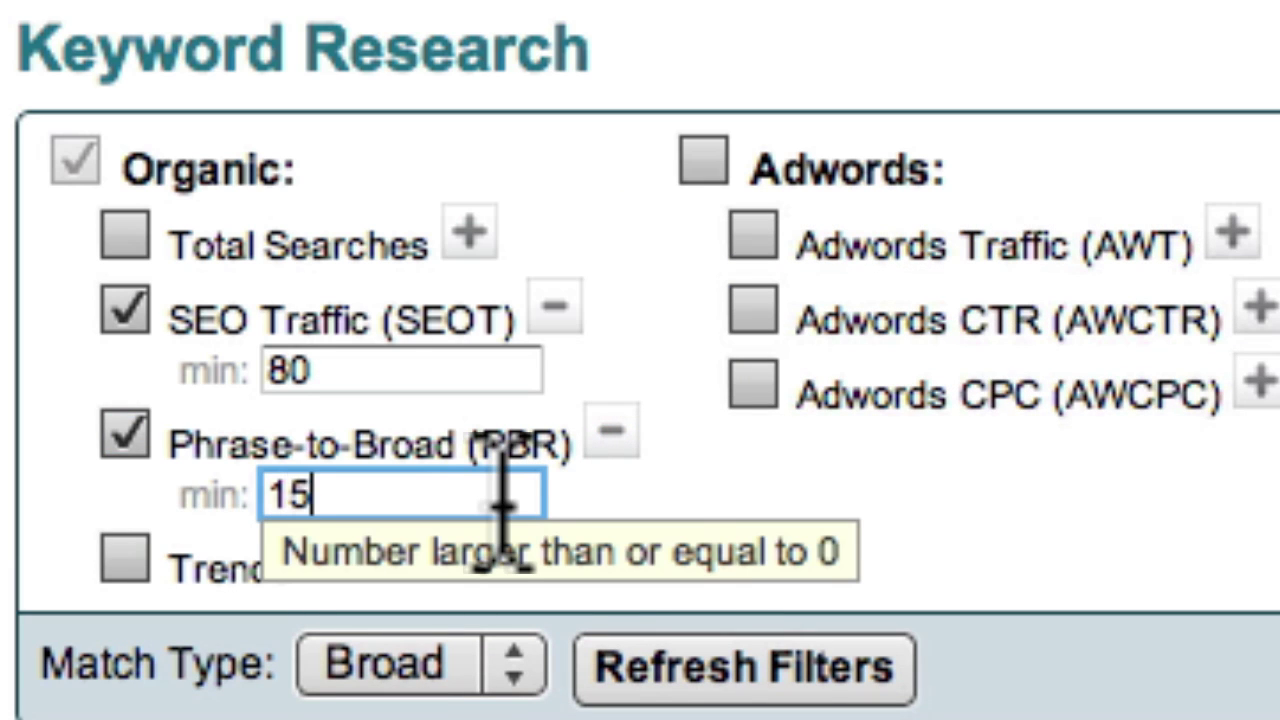
pyautogui.click(727, 660)
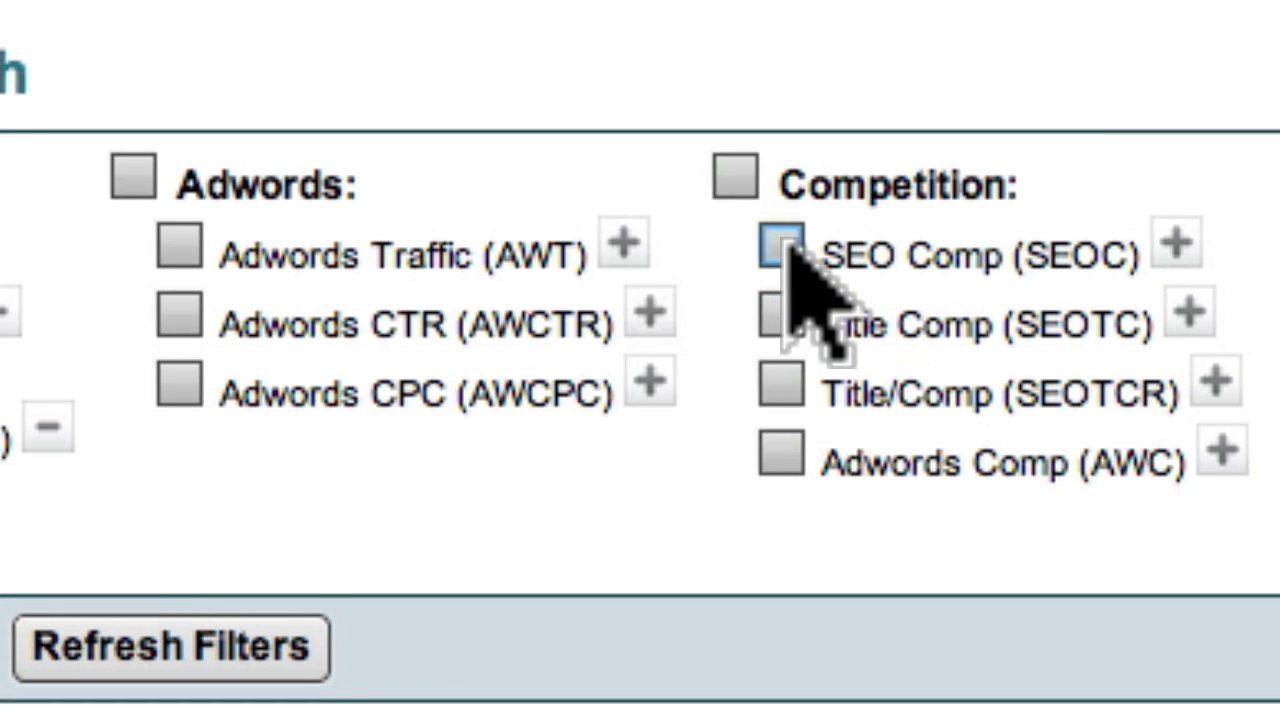
# - Enable SEO Competition (SEOC) and re-analyze the 75 filtered keywords
pyautogui.click(782, 248)
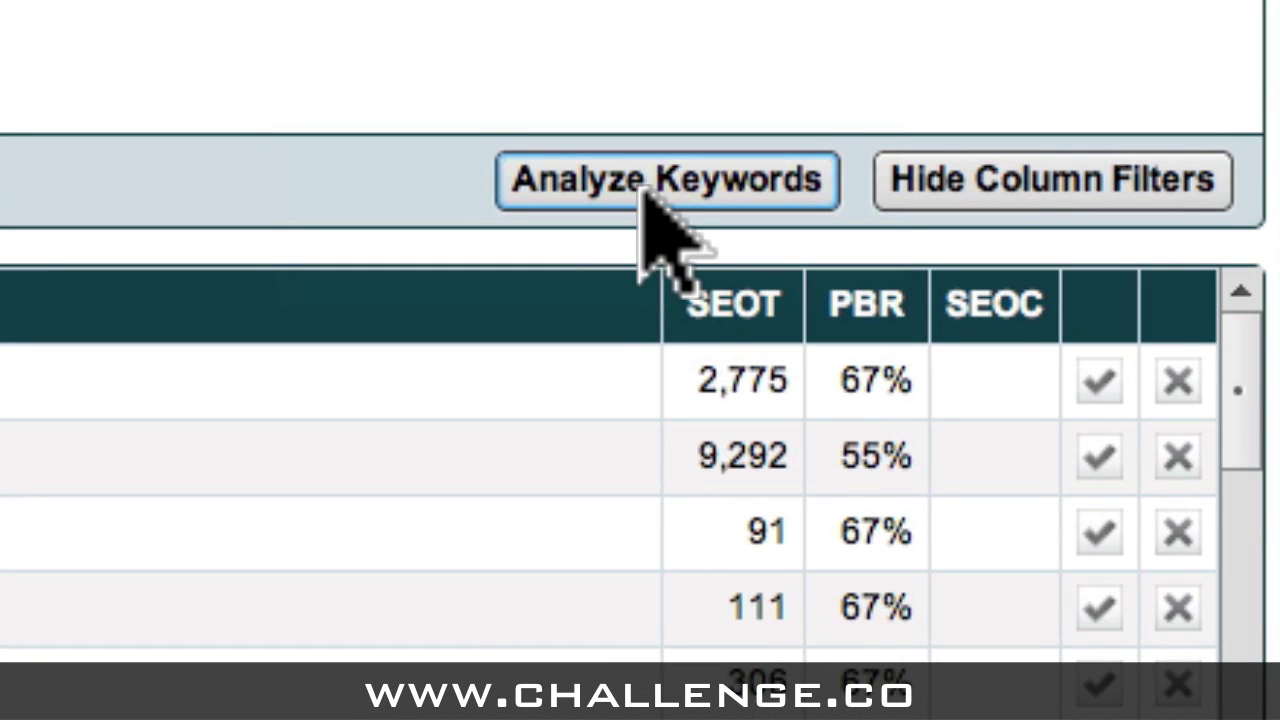
pyautogui.click(645, 182)
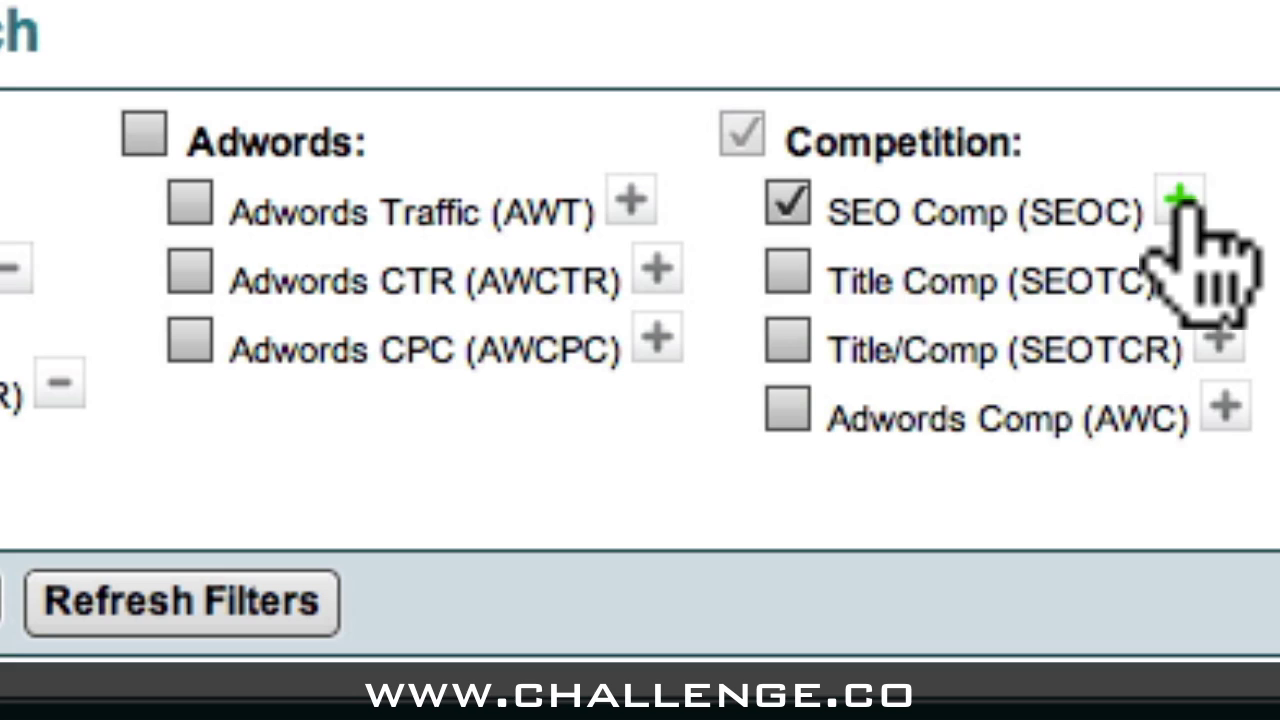
# - Add an SEO Competition maximum filter of 30000 and refresh the filters
pyautogui.click(1076, 178)
pyautogui.click(1030, 258)
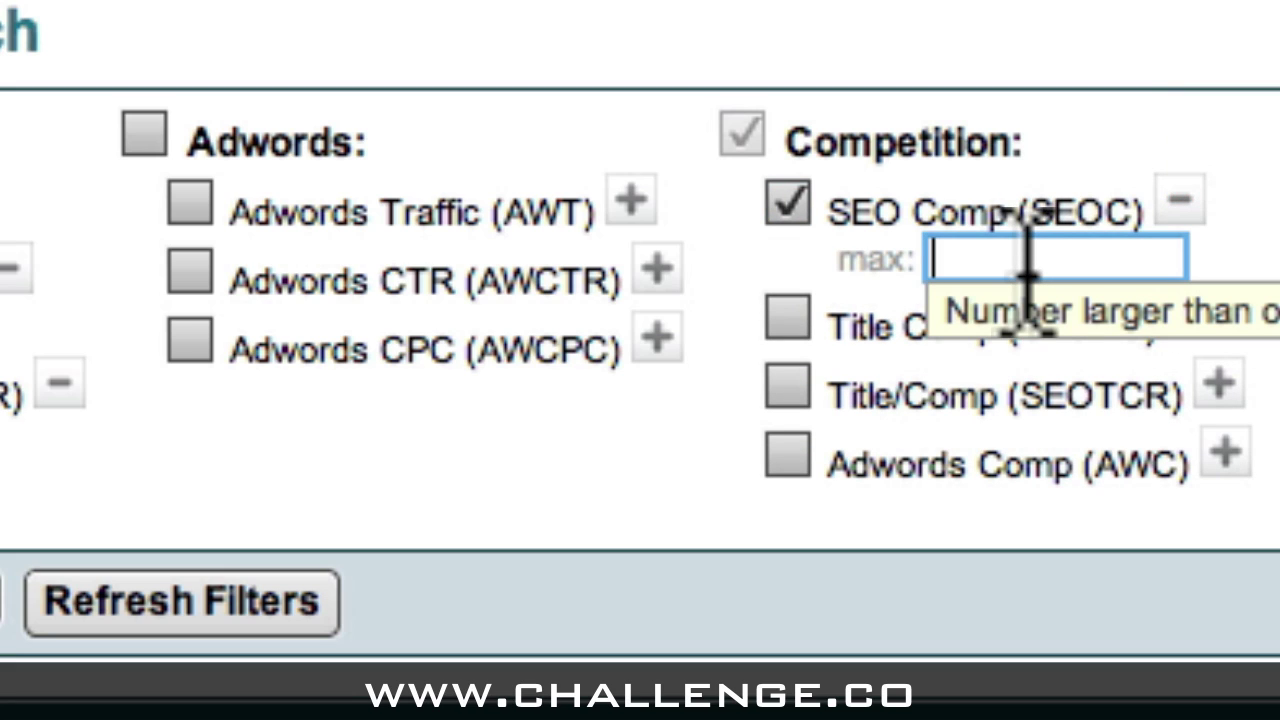
pyautogui.write('30000')
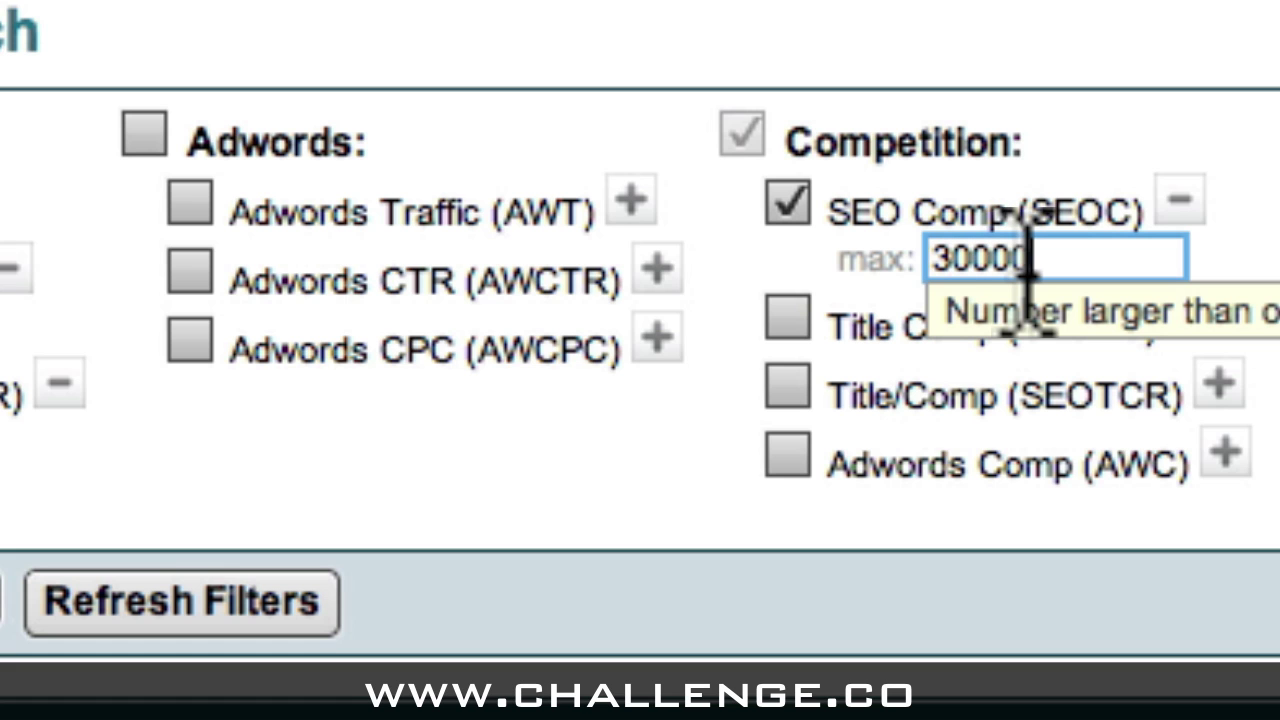
pyautogui.click(220, 590)
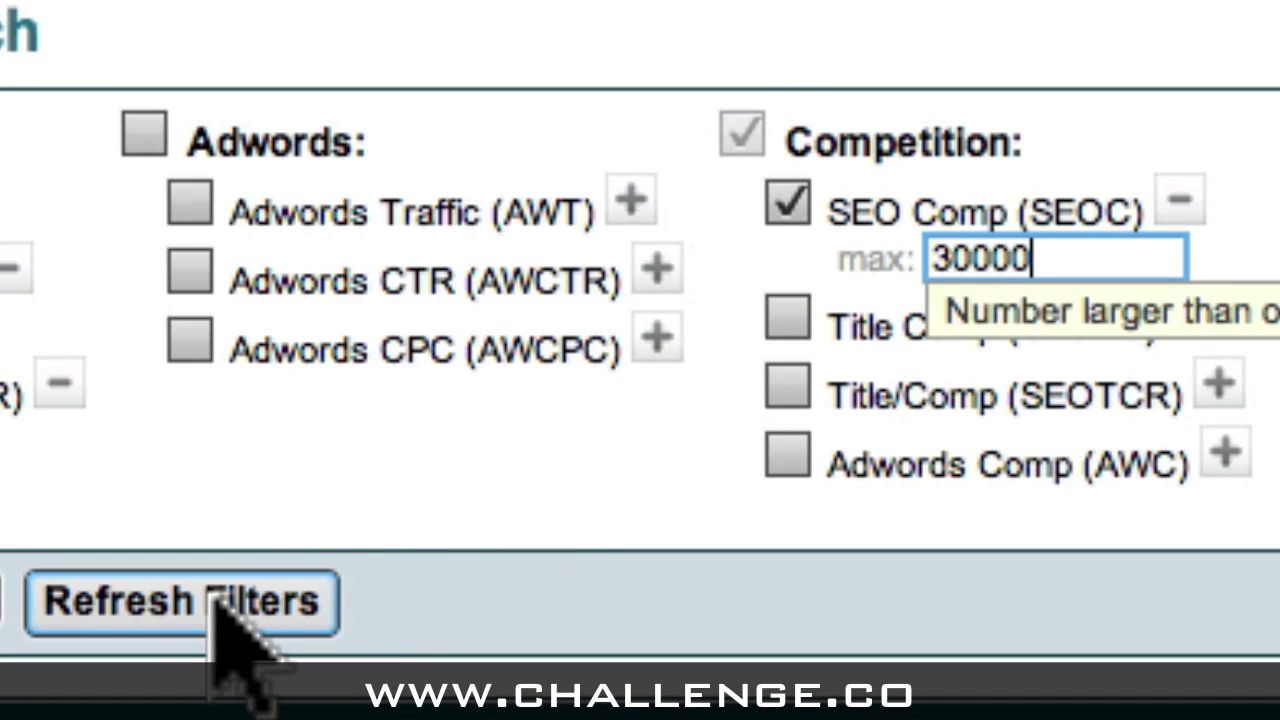